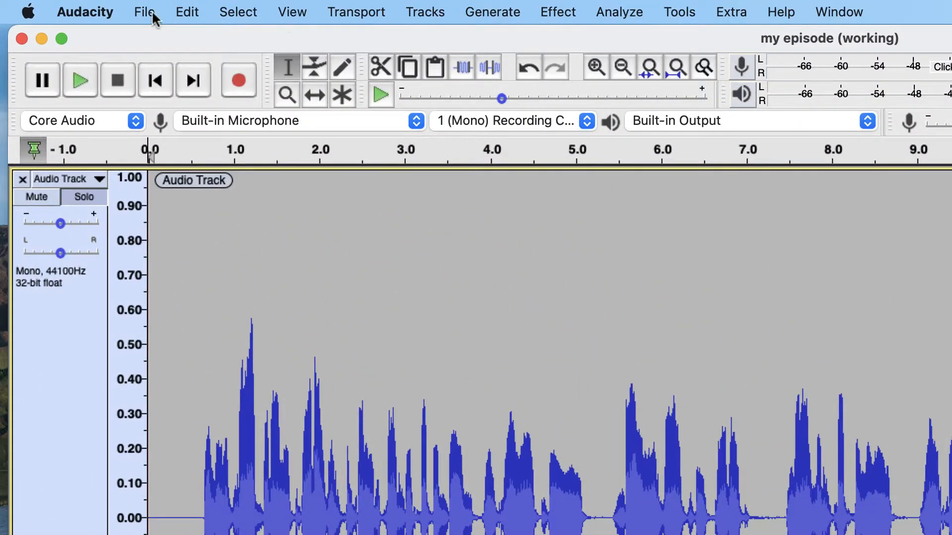
# Back up the project as "1. my episode (raw).aup3" in the Non-Destructive folder and check that folder in Finder
pyautogui.click(148, 16)
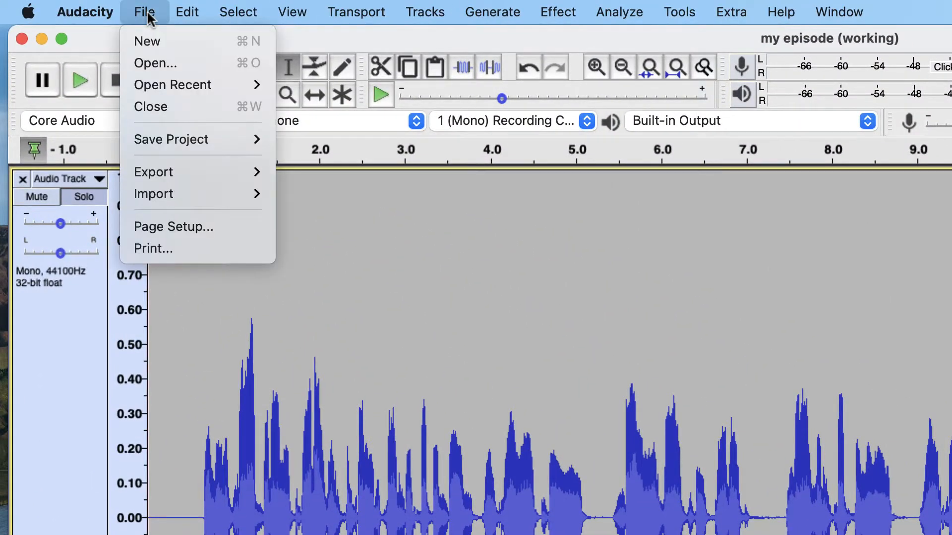
pyautogui.moveTo(187, 138)
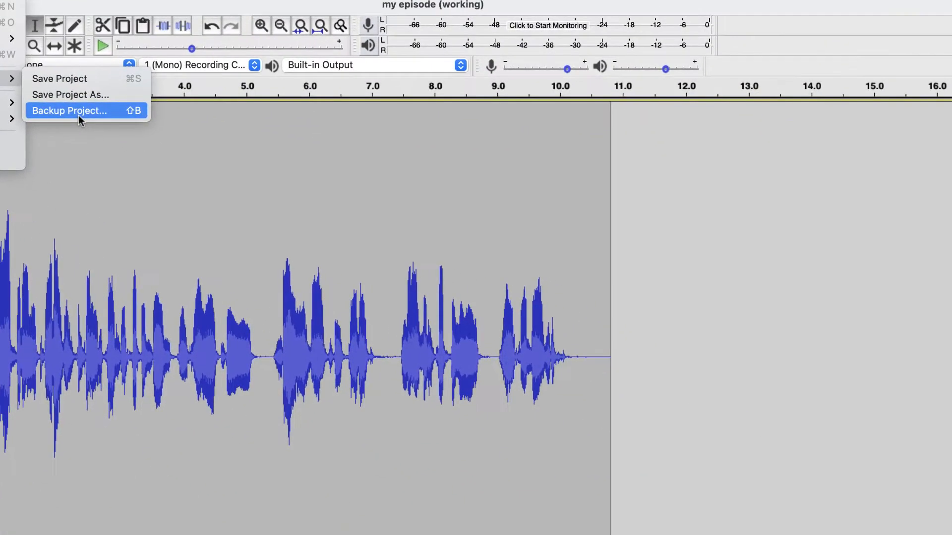
pyautogui.click(347, 188)
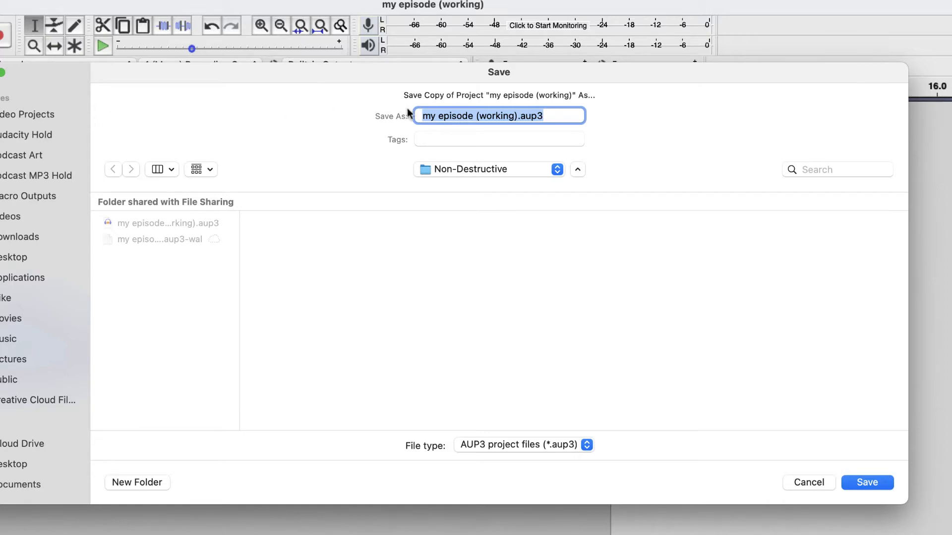
pyautogui.click(425, 116)
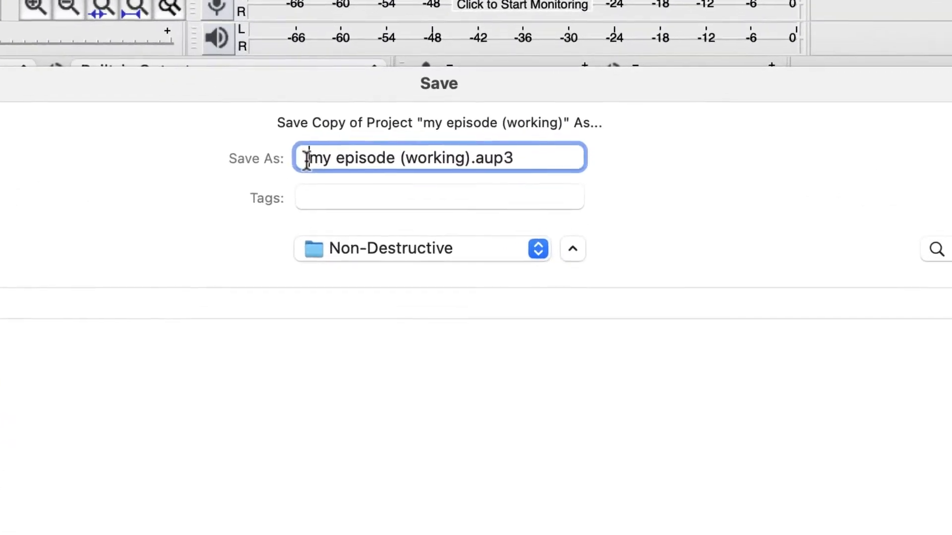
pyautogui.write('1.')
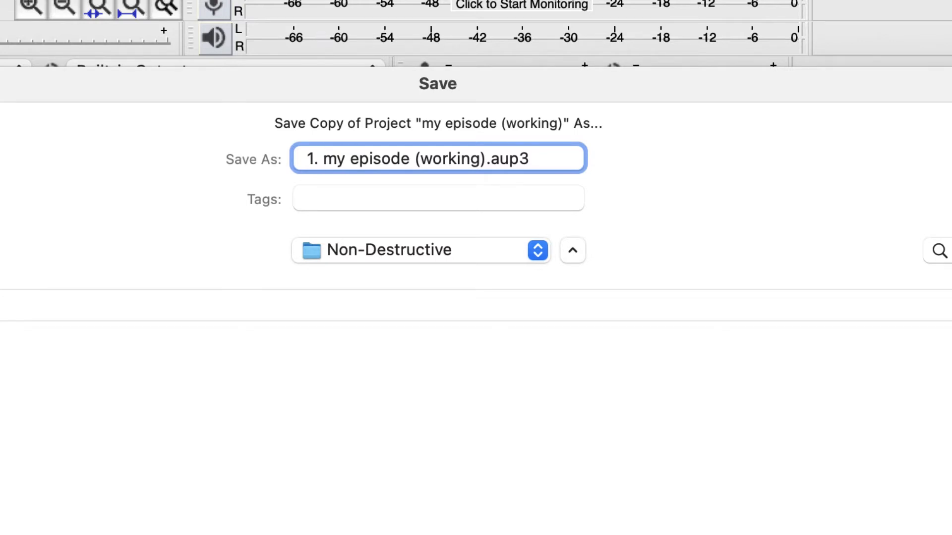
pyautogui.moveTo(478, 160); pyautogui.dragTo(424, 162)
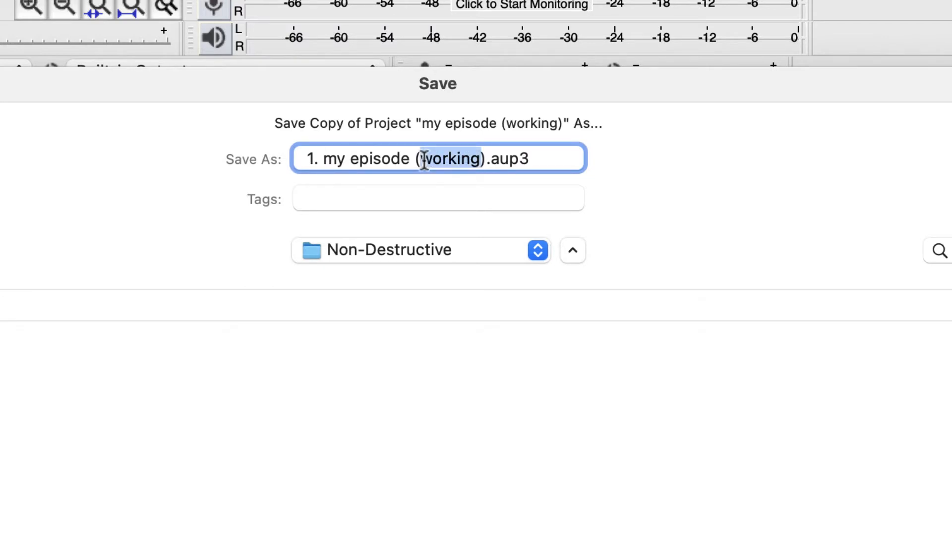
pyautogui.write('raw')
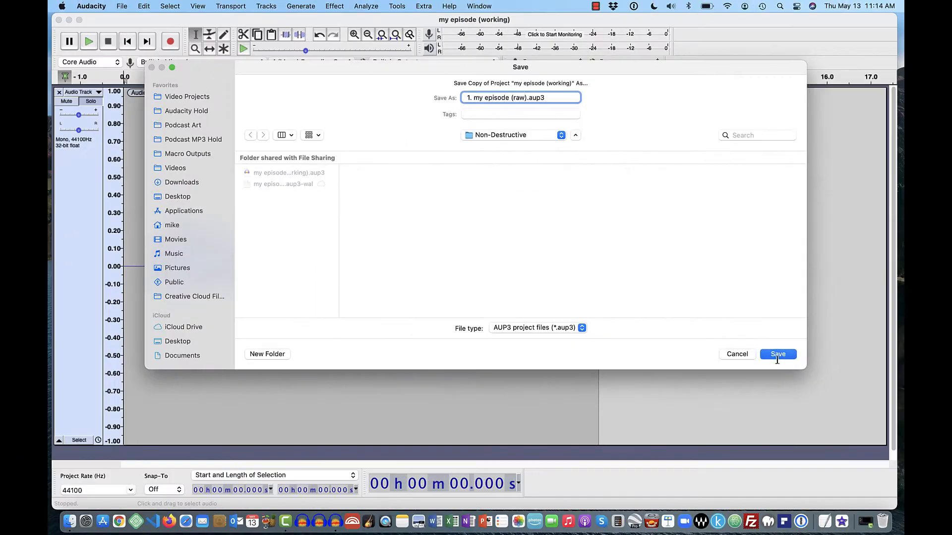
pyautogui.click(777, 355)
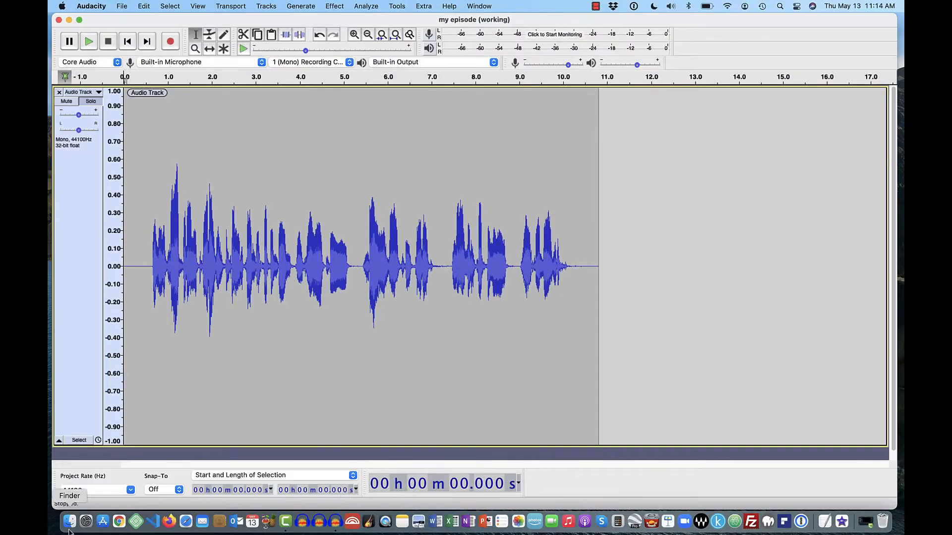
pyautogui.click(71, 526)
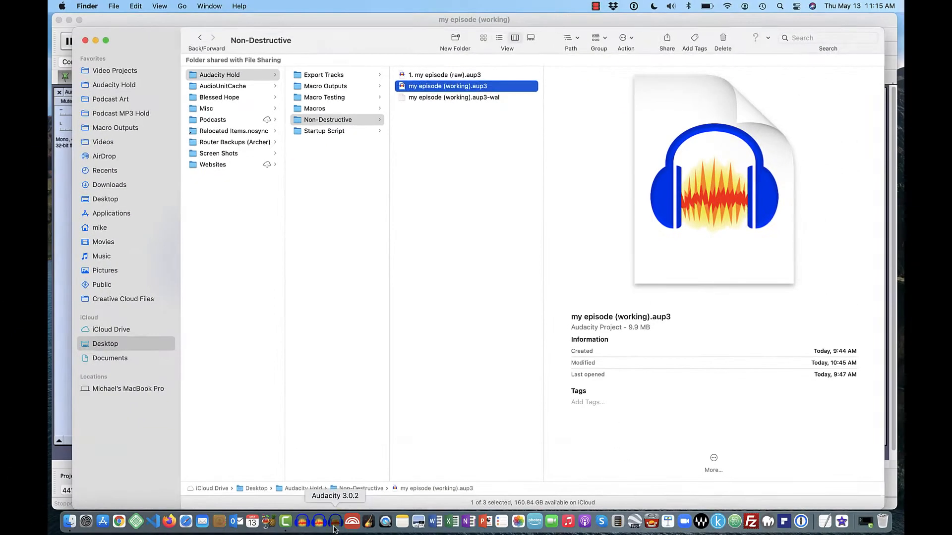
pyautogui.click(334, 526)
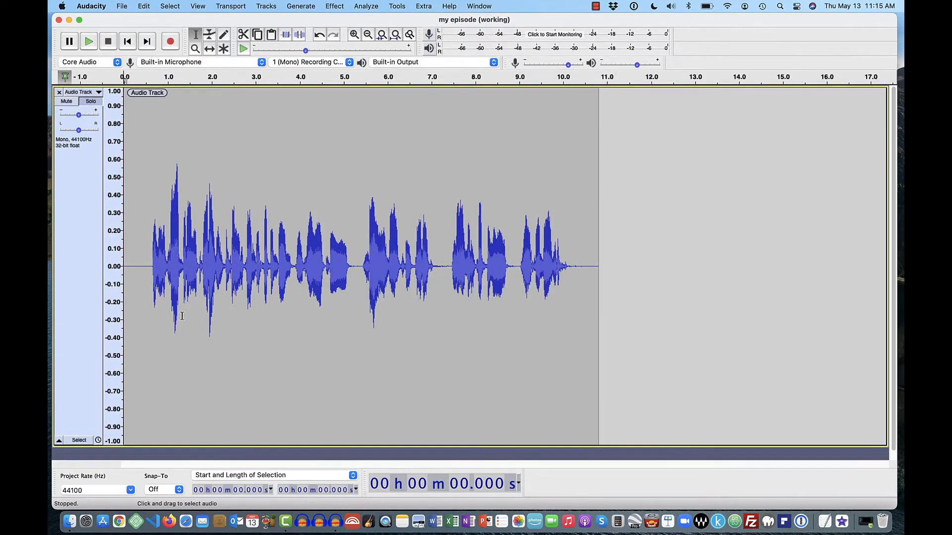
# Capture a Noise Reduction profile from the silence before the first speech, selecting about 0.62 s from the start of the track
pyautogui.click(149, 270)
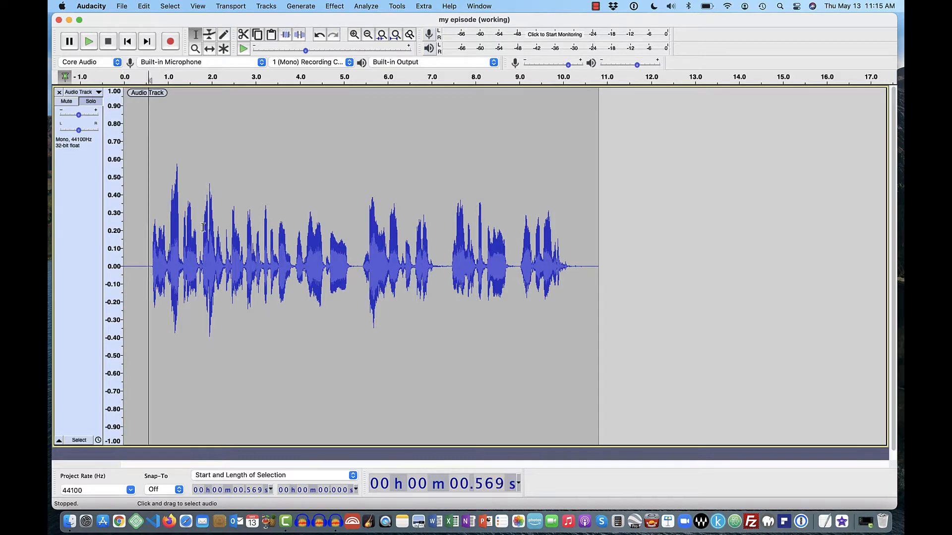
pyautogui.click(354, 35)
pyautogui.click(286, 286)
pyautogui.moveTo(179, 267); pyautogui.dragTo(124, 242)
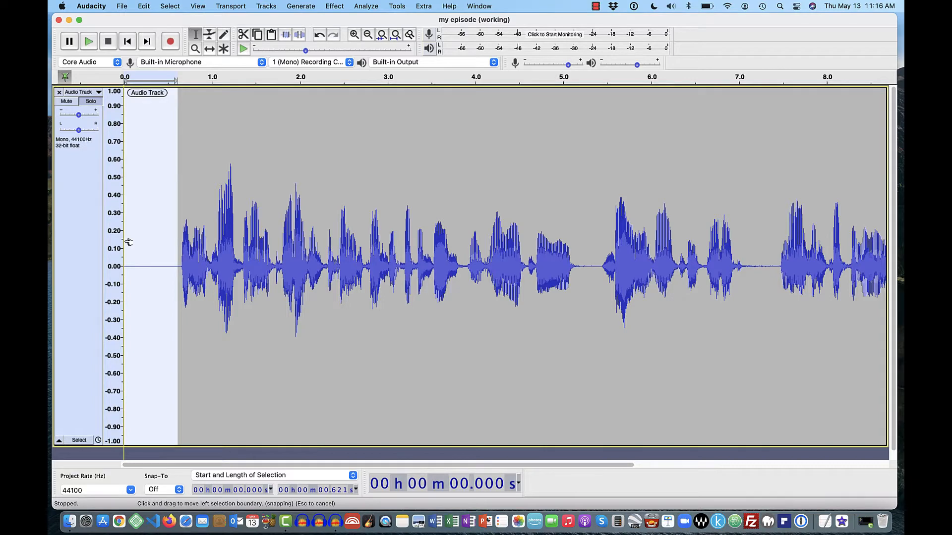
pyautogui.click(343, 7)
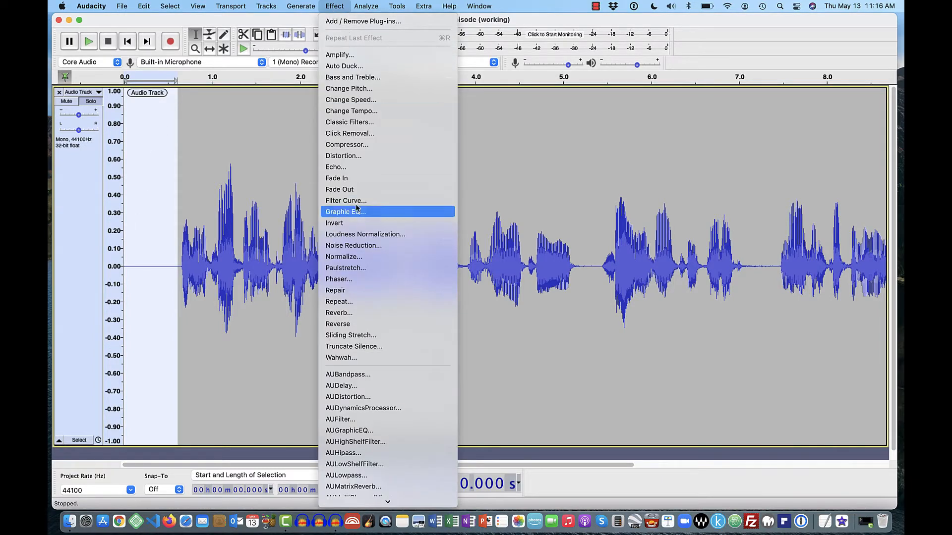
pyautogui.click(349, 245)
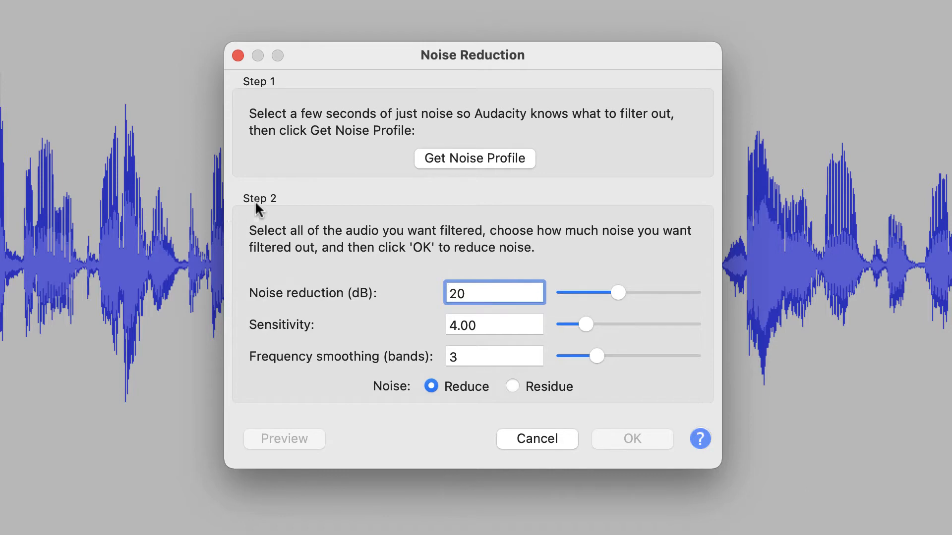
pyautogui.click(456, 156)
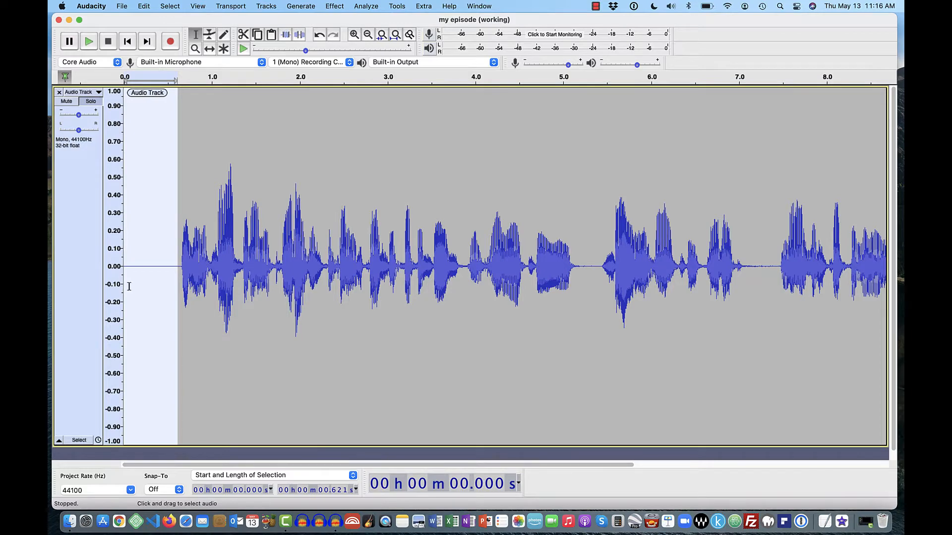
# Repeat Noise Reduction on the whole audio track and save the project
pyautogui.click(82, 280)
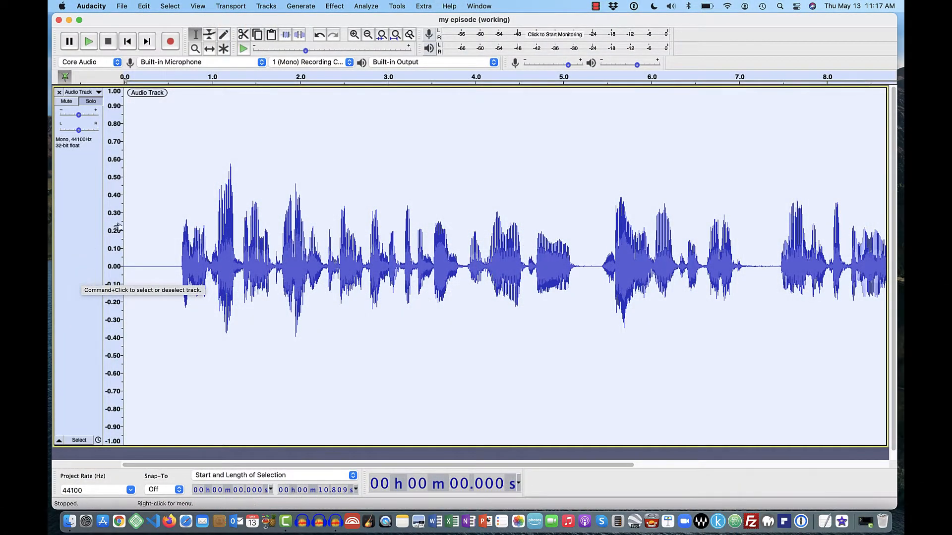
pyautogui.click(338, 7)
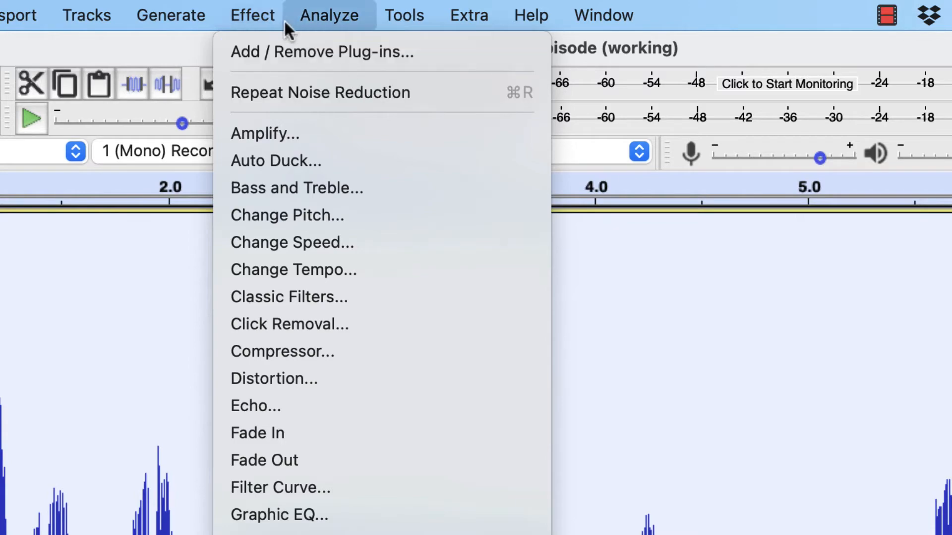
pyautogui.click(260, 10)
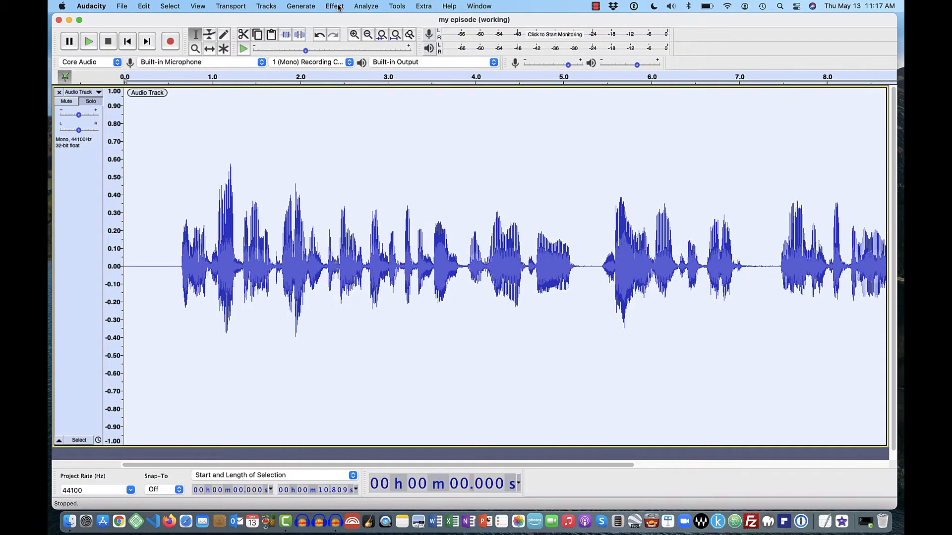
pyautogui.press('super+r')
pyautogui.press('super+s')
# Back up the project as "2. my episode (noise).aup3" in the Non-Destructive folder and check that folder in Finder
pyautogui.hotkey('shift', 'b')
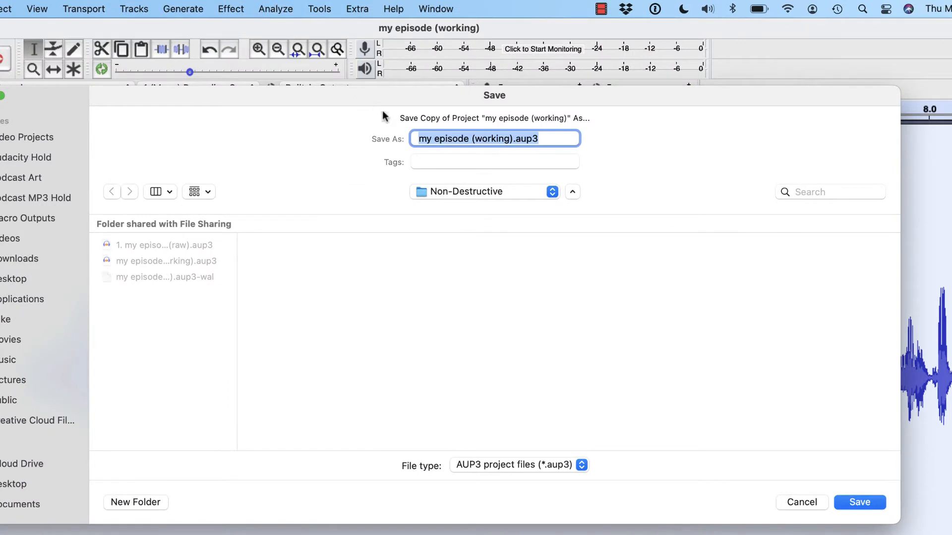
pyautogui.click(418, 139)
pyautogui.write('2.')
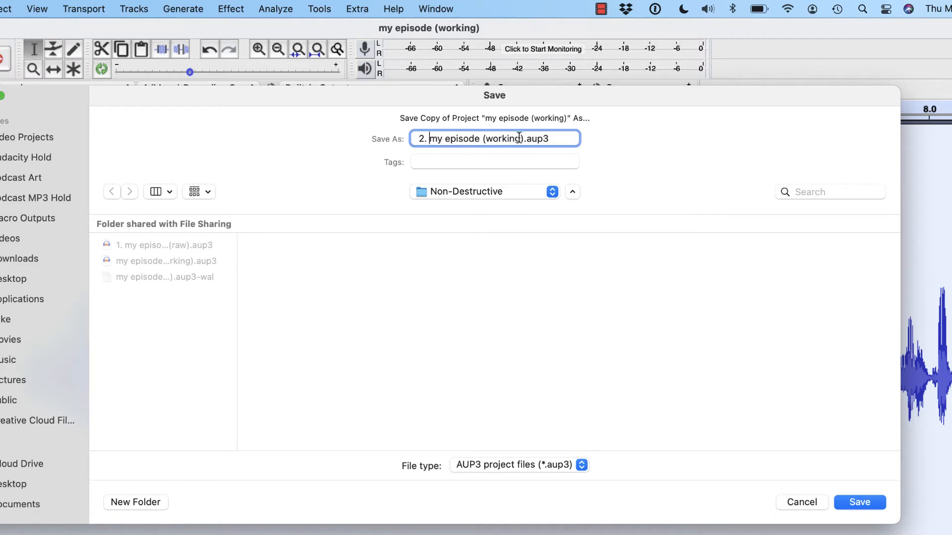
pyautogui.moveTo(514, 139); pyautogui.dragTo(488, 139)
pyautogui.write('noise')
pyautogui.click(862, 501)
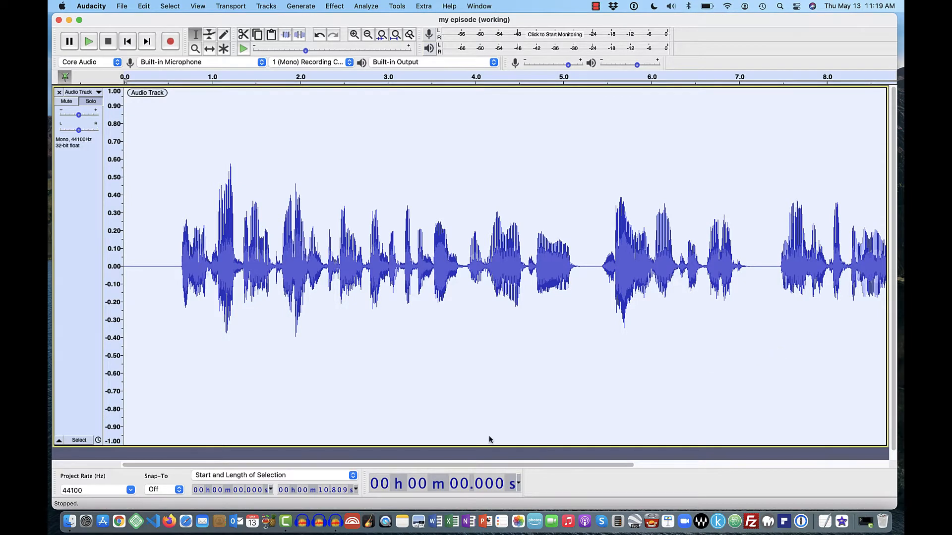
pyautogui.click(70, 523)
# Normalize the whole track's peak amplitude to -3.0 dB and save the project
pyautogui.hscroll(5, 383, 320)
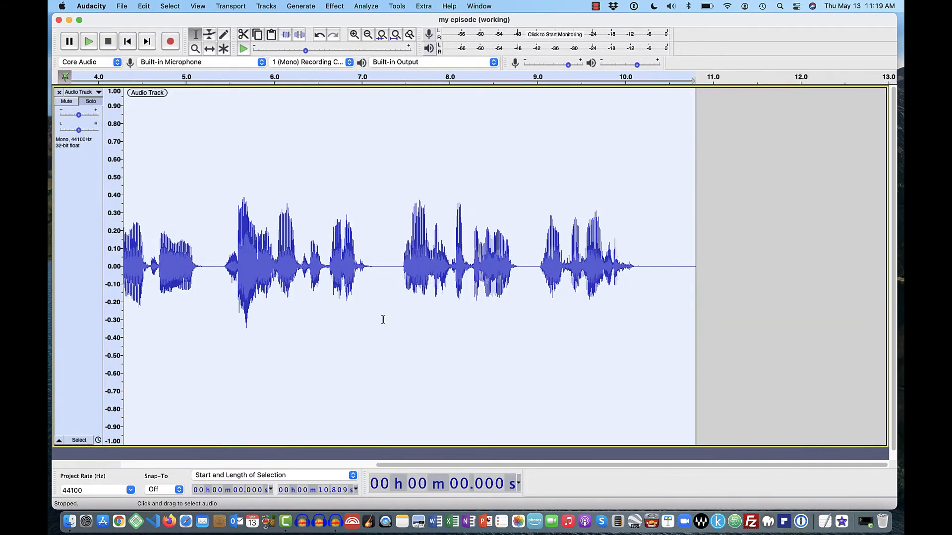
pyautogui.hscroll(-5, 382, 320)
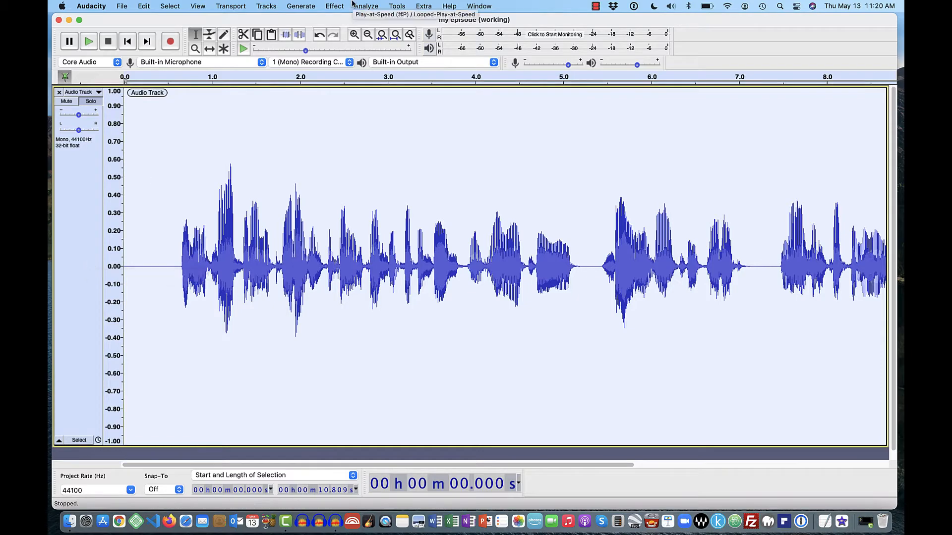
pyautogui.click(335, 6)
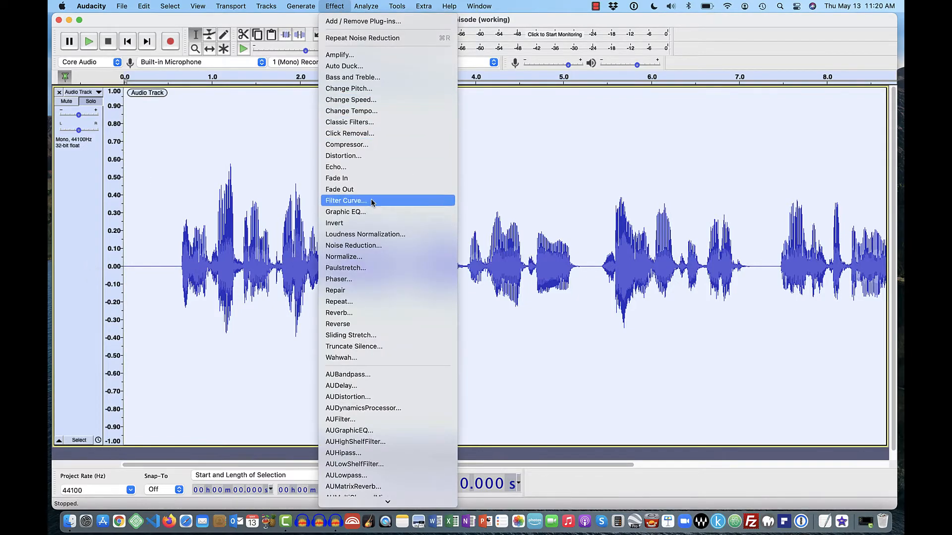
pyautogui.click(347, 257)
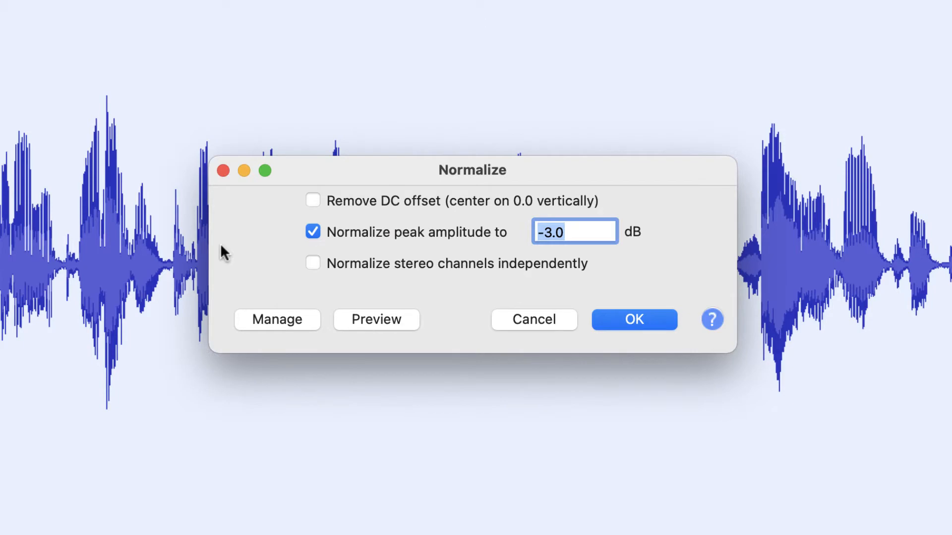
pyautogui.click(632, 320)
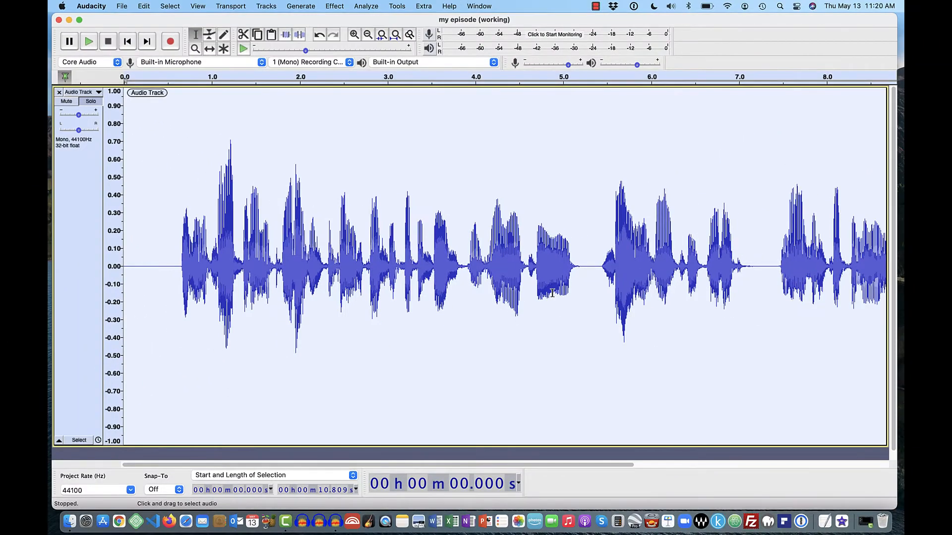
pyautogui.press('super+s')
# Back up the project as "3. my episode (normalized).aup3" in the Non-Destructive folder and check that folder in Finder
pyautogui.hotkey('shift', 'b')
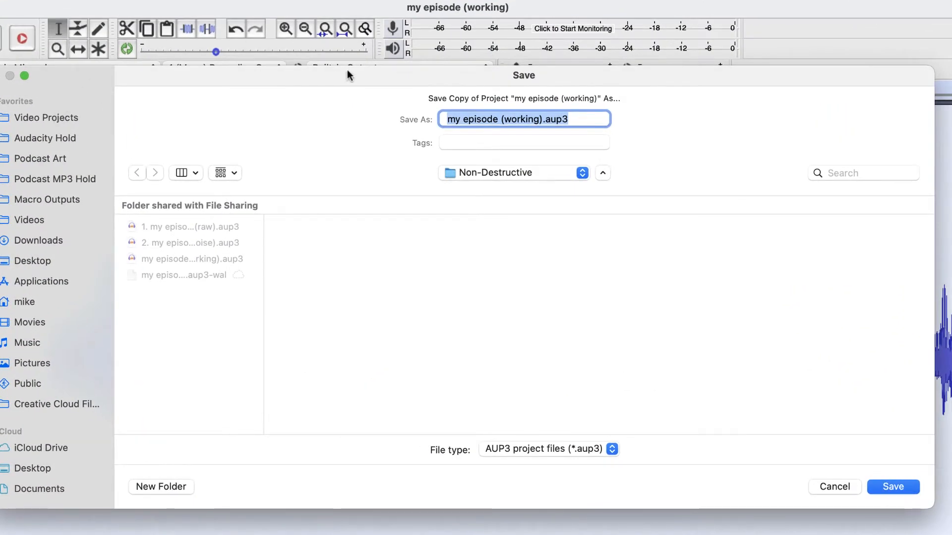
pyautogui.click(448, 120)
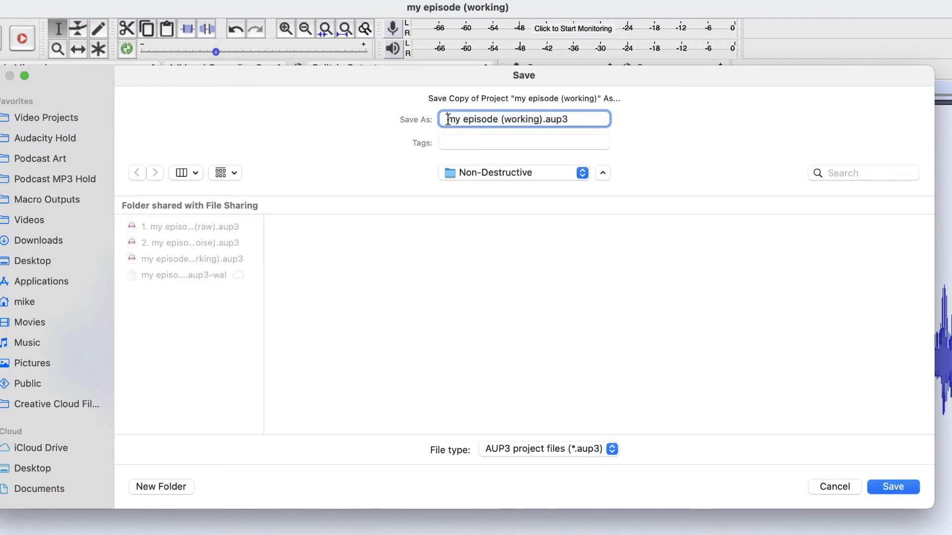
pyautogui.write('3.')
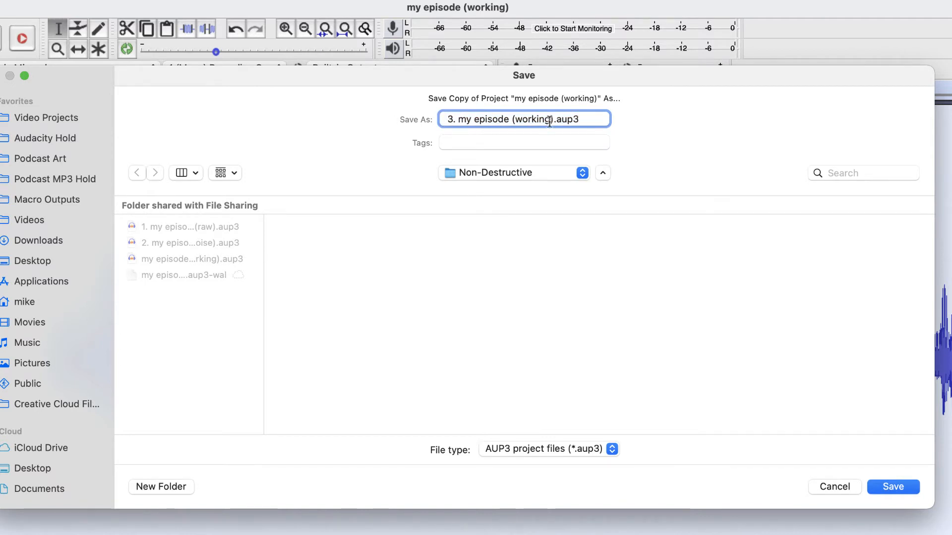
pyautogui.moveTo(550, 120); pyautogui.dragTo(517, 119)
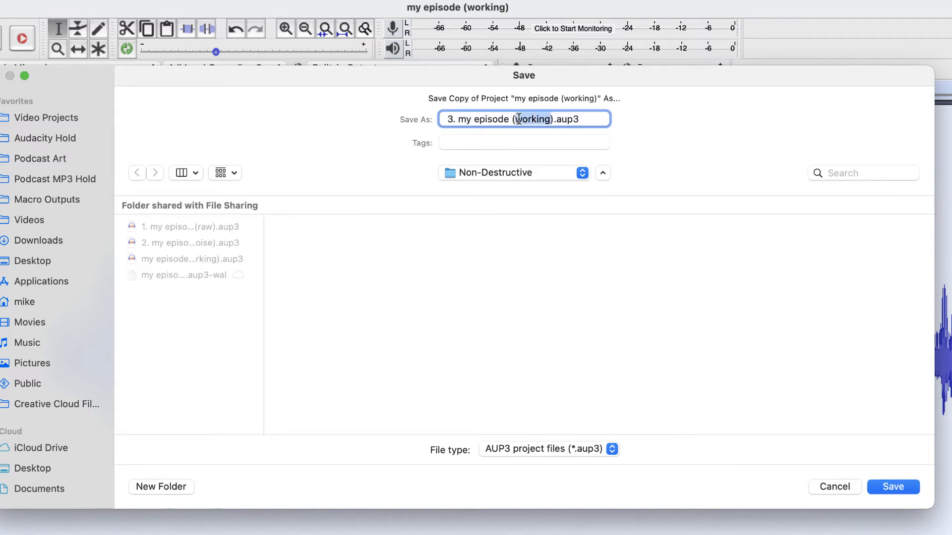
pyautogui.write('norma')
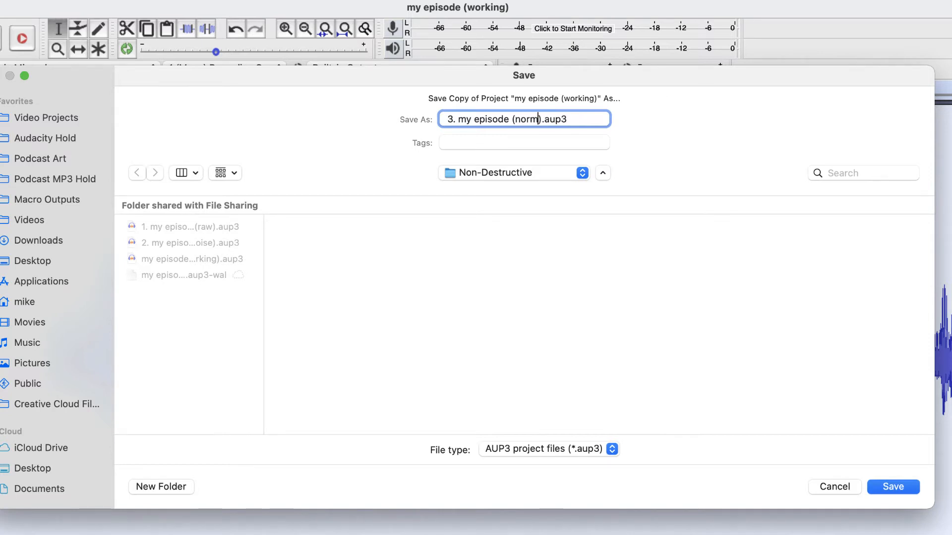
pyautogui.write('li')
pyautogui.write('zed')
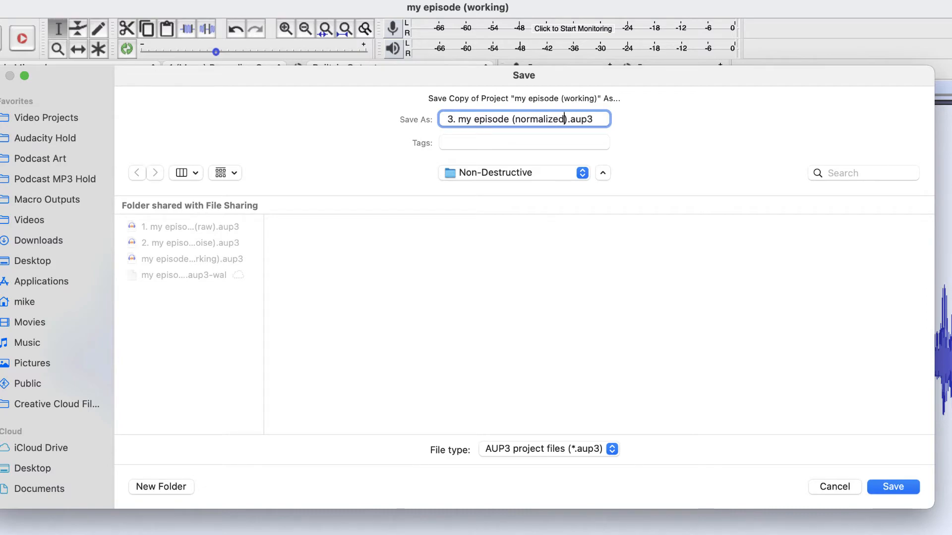
pyautogui.press('Return')
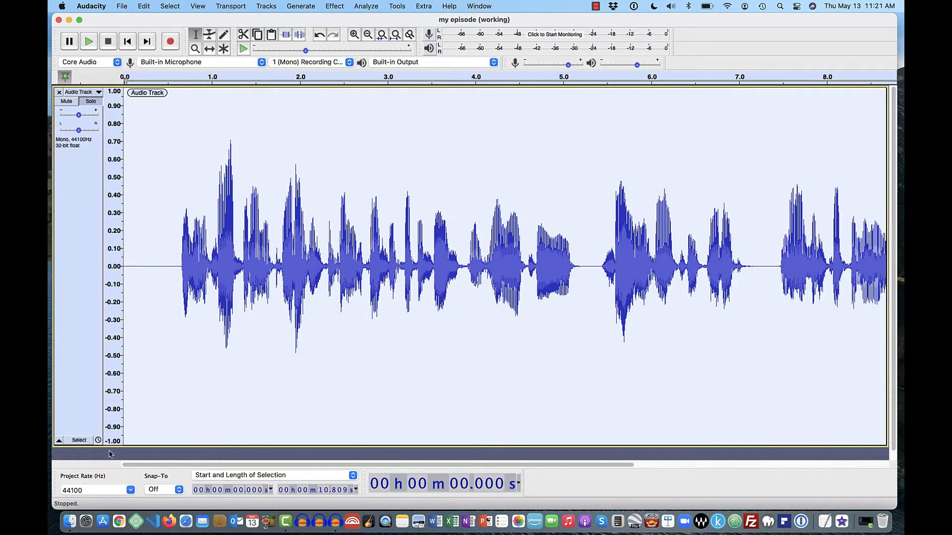
pyautogui.click(70, 522)
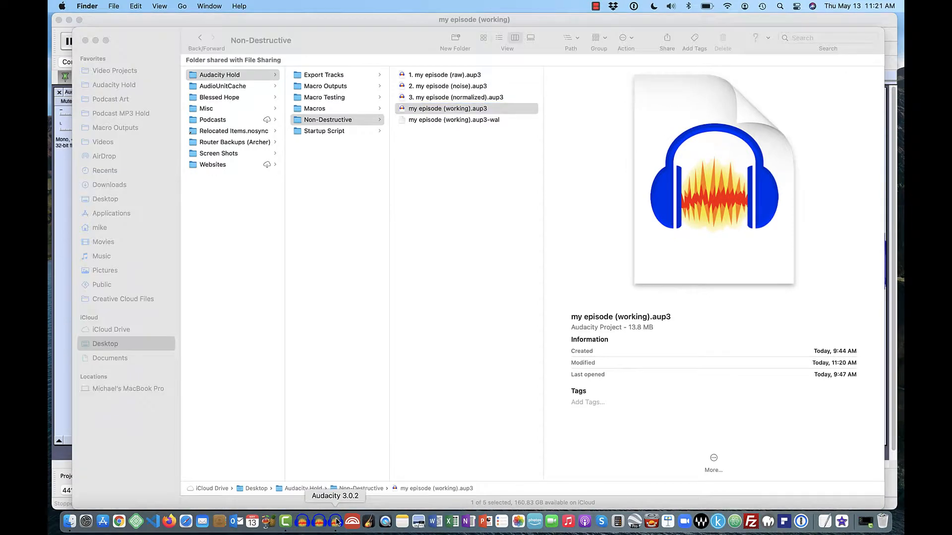
pyautogui.click(336, 521)
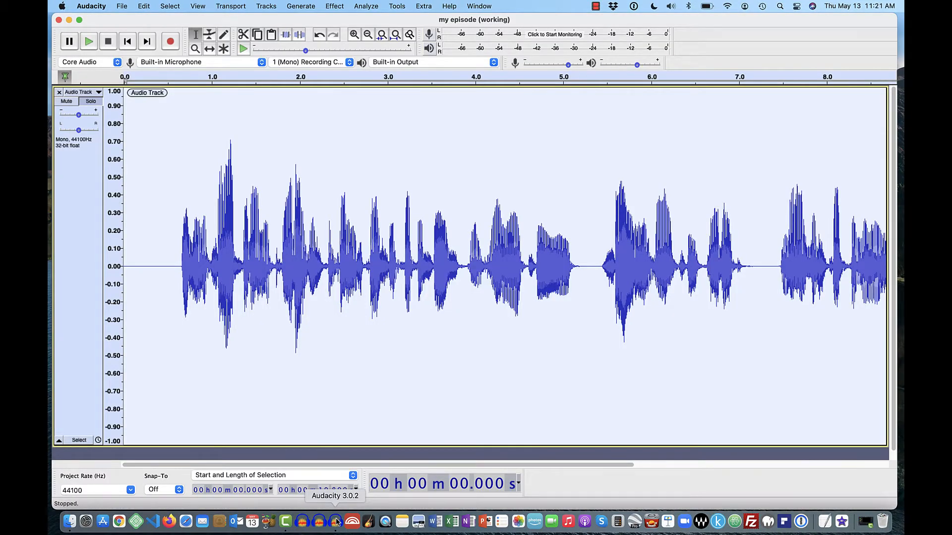
# Compress the whole track with a -10 dB threshold, -60 dB noise floor, 3:1 ratio, 0.10 s attack and 1.0 s release, based on peaks
pyautogui.click(335, 5)
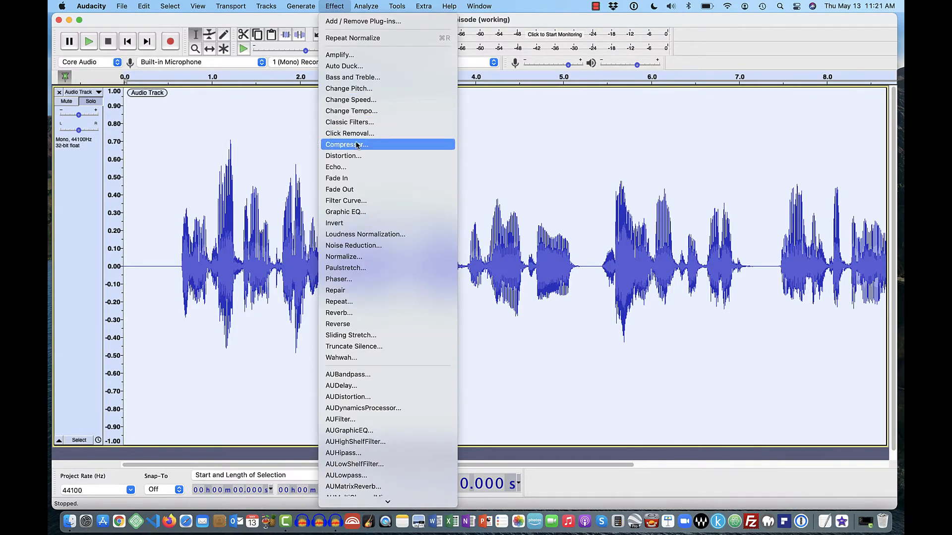
pyautogui.click(356, 144)
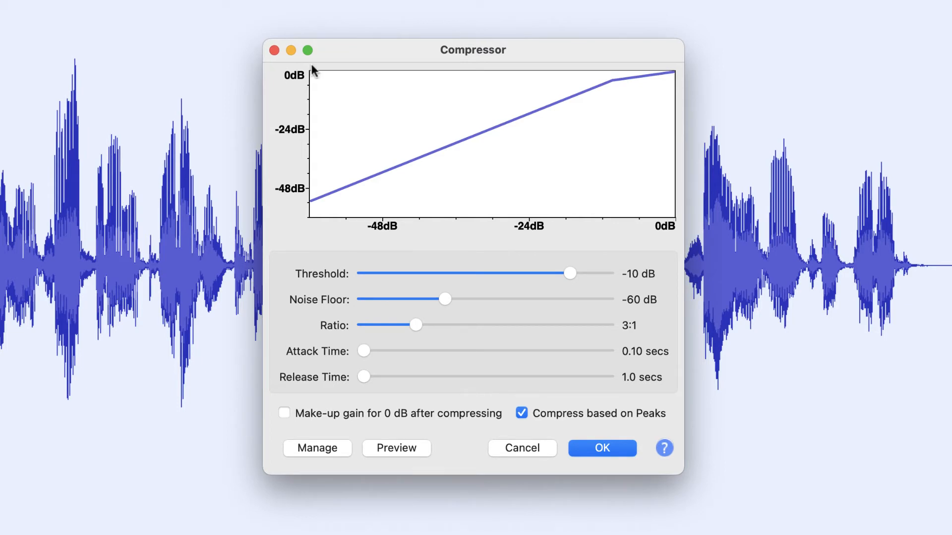
pyautogui.click(601, 448)
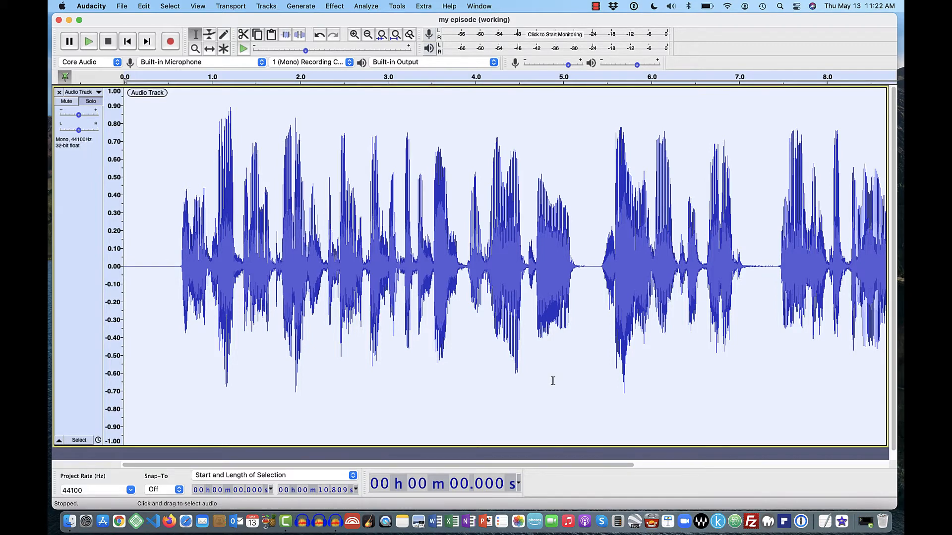
# Back up the project as "4. my episode (compressed).aup3" in the Non-Destructive folder and check that folder in Finder
pyautogui.press('shift')
pyautogui.press('super+shift+s')
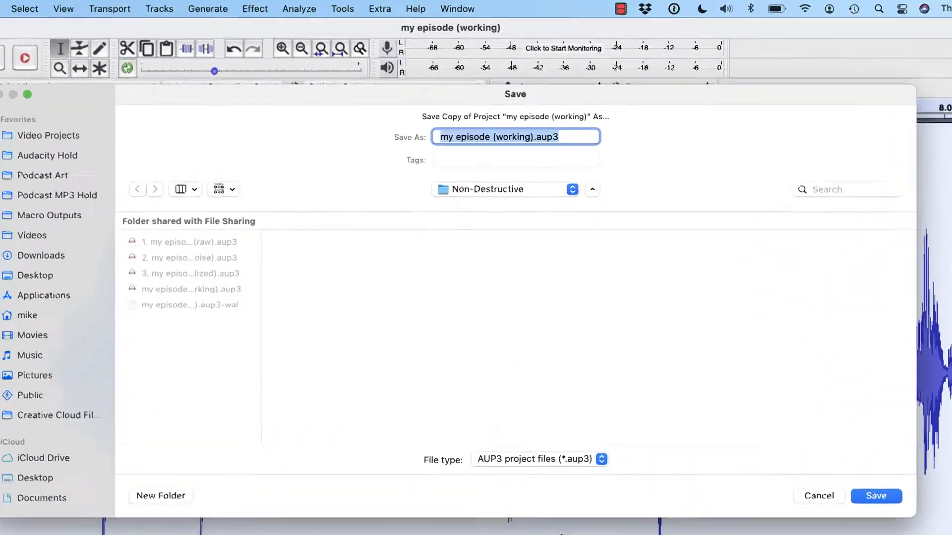
pyautogui.click(437, 142)
pyautogui.write('4.')
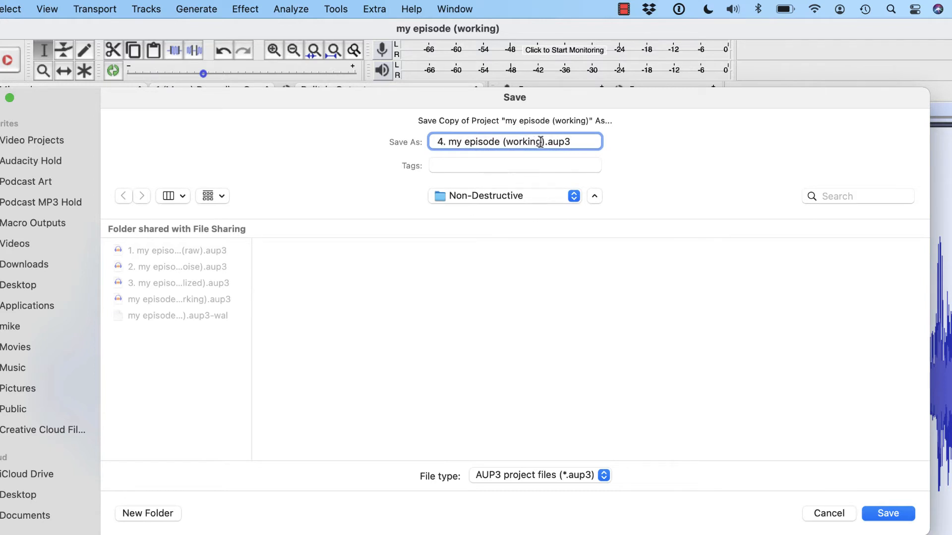
pyautogui.moveTo(541, 143); pyautogui.dragTo(509, 141)
pyautogui.write('compressed')
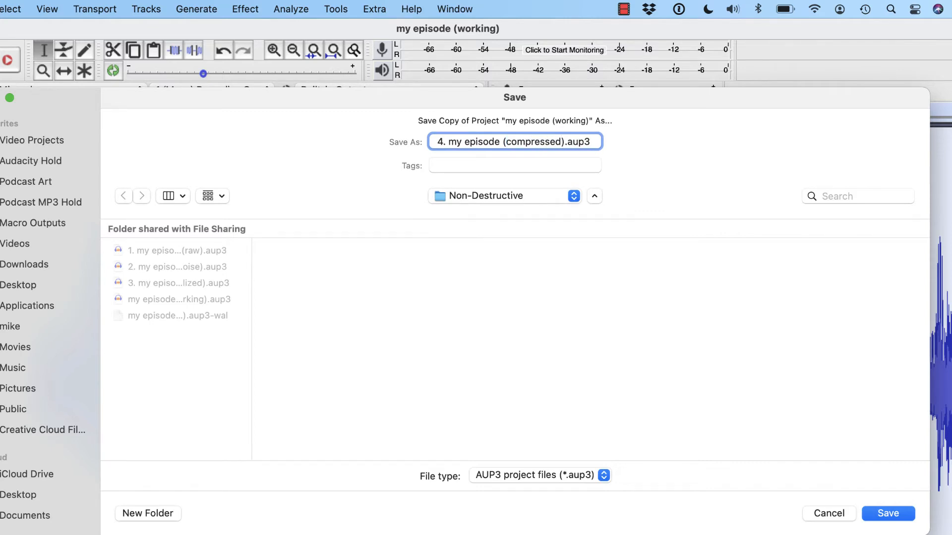
pyautogui.press('Return')
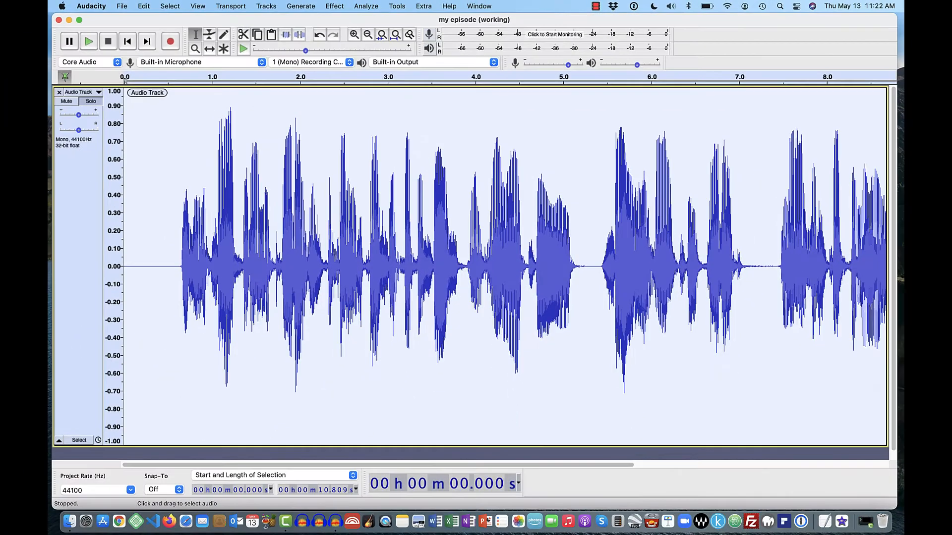
pyautogui.click(70, 523)
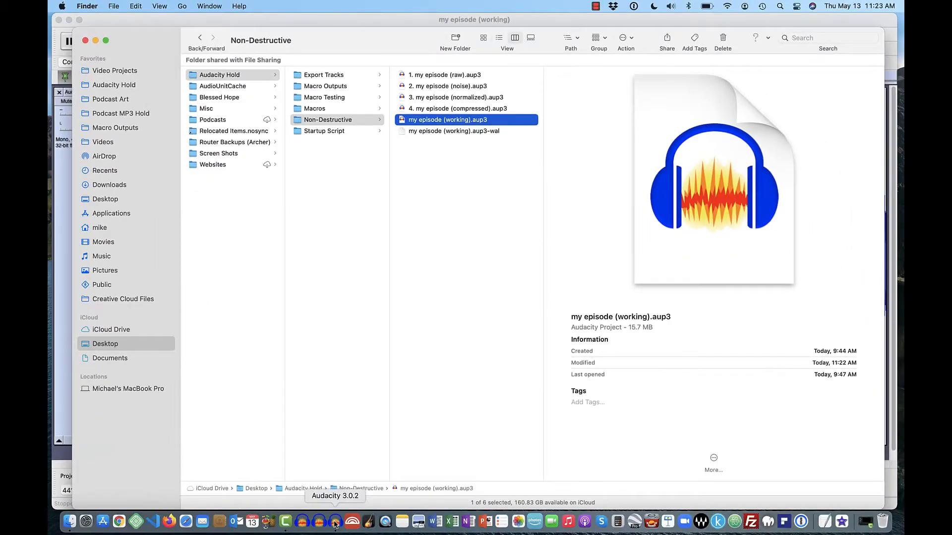
# Switch back to Audacity and apply Filter Curve EQ to the whole track with the existing low and high roll-off curve
pyautogui.click(336, 521)
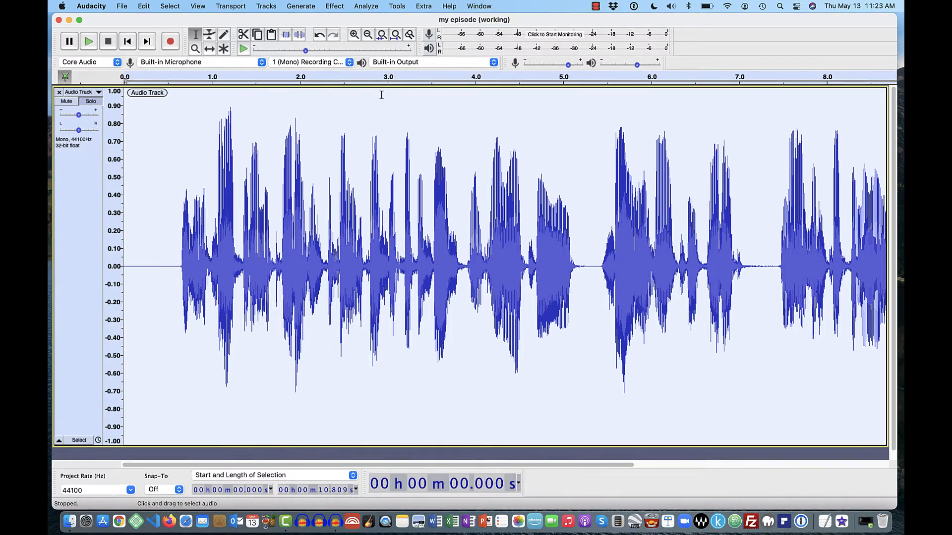
pyautogui.click(335, 8)
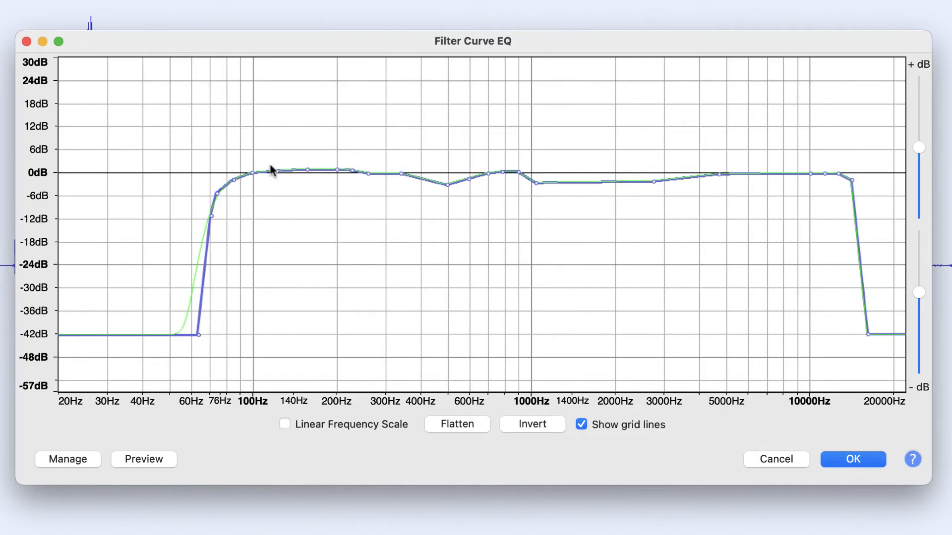
pyautogui.click(856, 459)
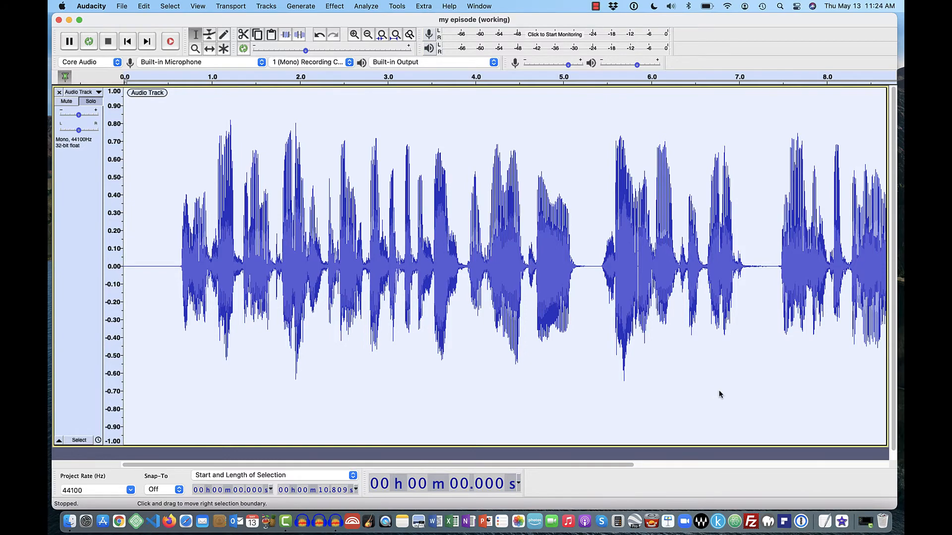
# Back up the project as "5. my episode (filter).aup3" in the Non-Destructive folder
pyautogui.press('super+shift+s')
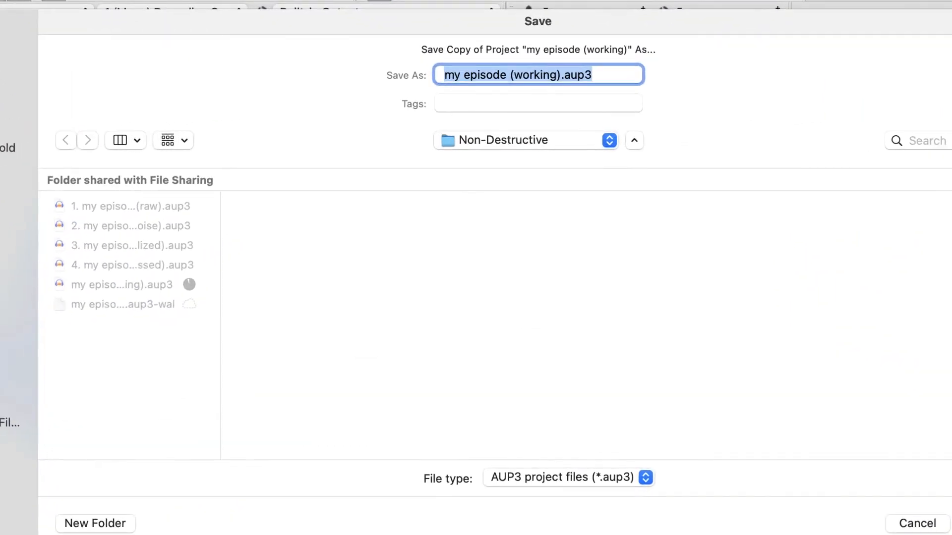
pyautogui.click(442, 79)
pyautogui.write('5.')
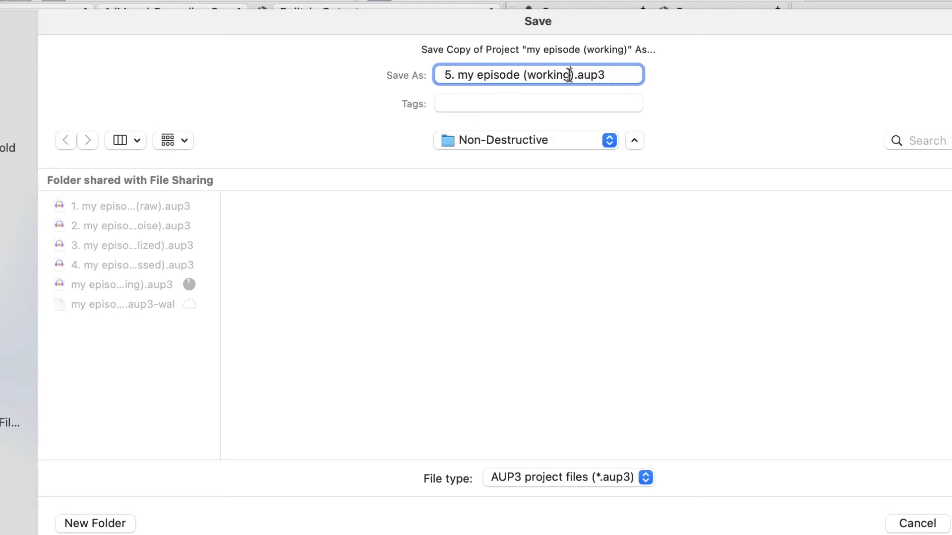
pyautogui.moveTo(570, 75); pyautogui.dragTo(527, 76)
pyautogui.write('filter')
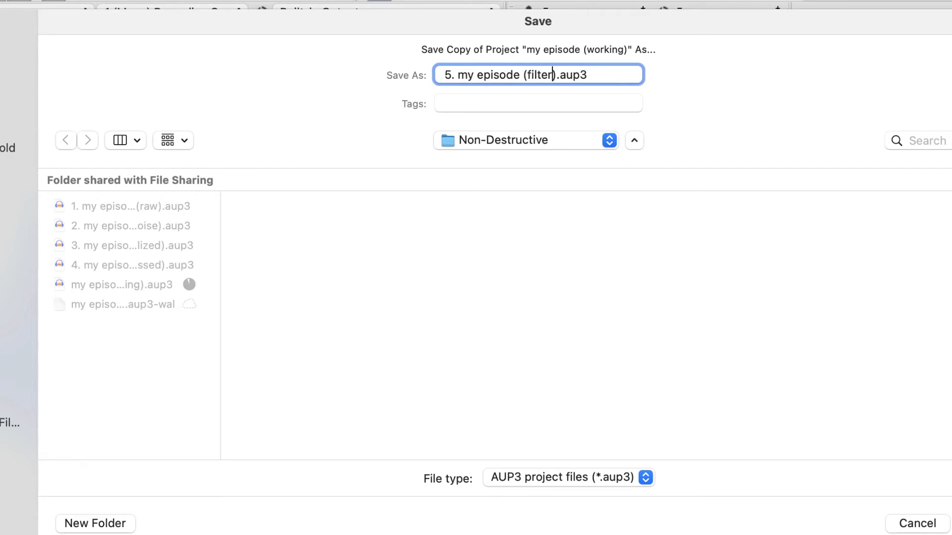
pyautogui.press('Return')
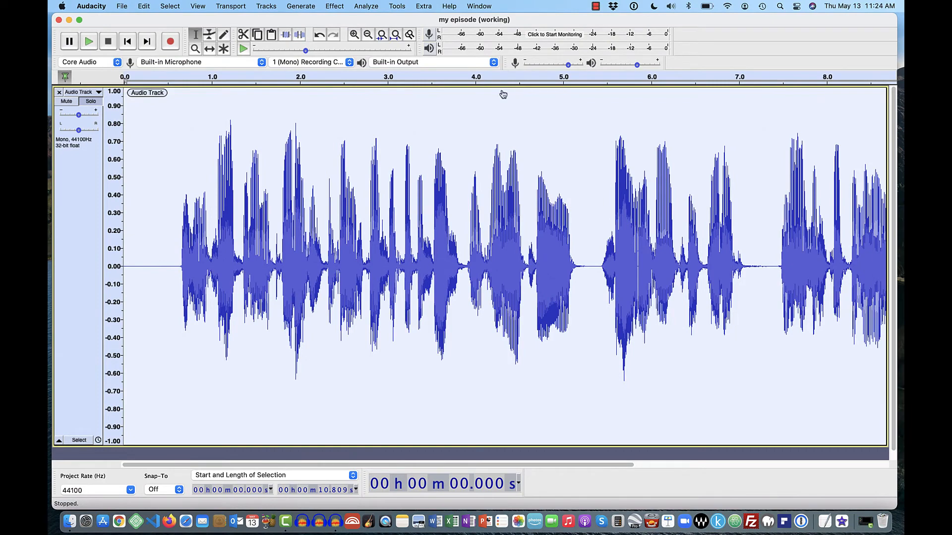
# Apply a Hard Limit Limiter to the whole track at -3.00 dB with a 10 ms hold and no make-up gain
pyautogui.click(335, 6)
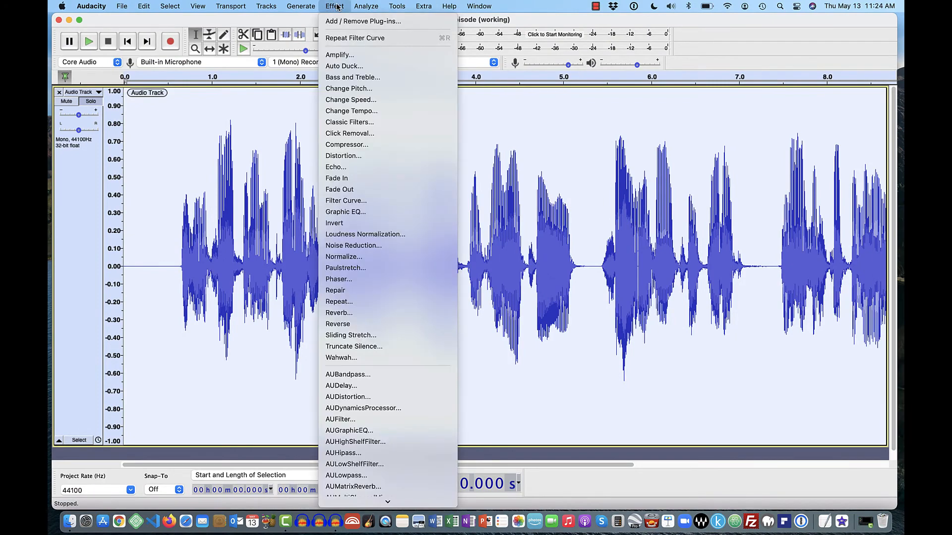
pyautogui.scroll(-10, 372, 210)
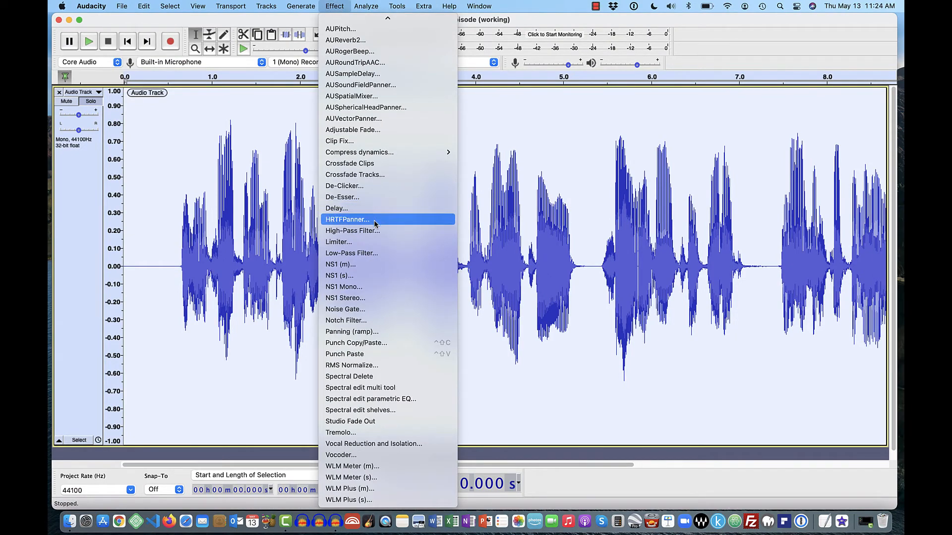
pyautogui.click(350, 241)
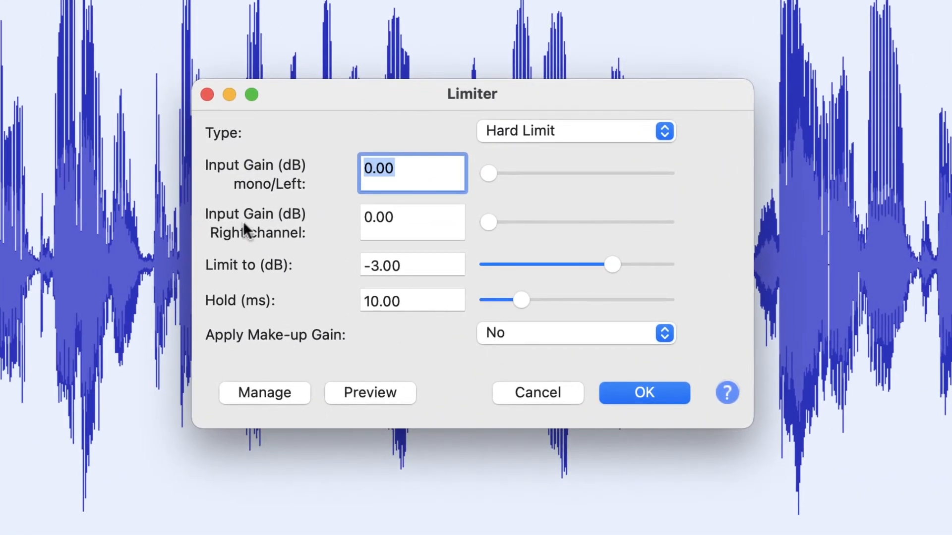
pyautogui.click(649, 390)
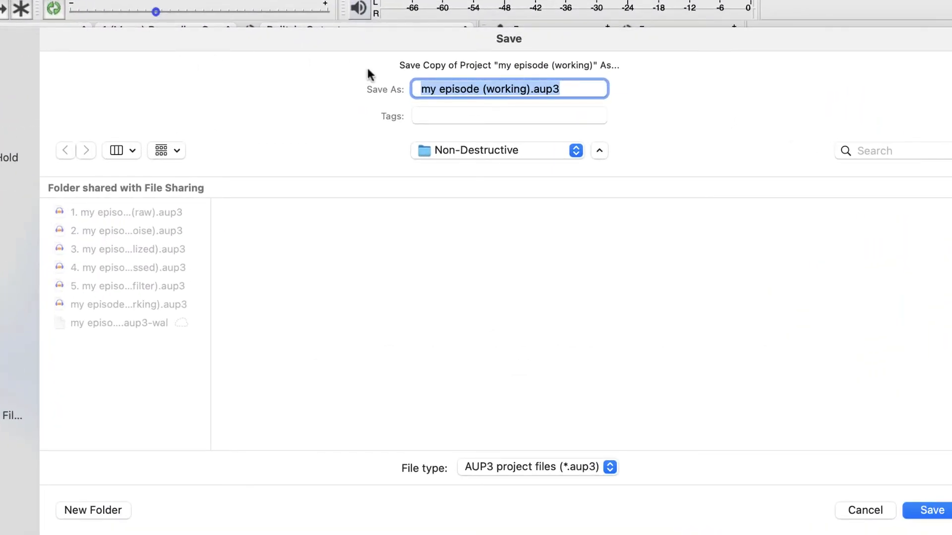
# Back up the project as "6. my episode (limiter).aup3" in the Non-Destructive folder and check that folder in Finder
pyautogui.click(417, 88)
pyautogui.write('6.')
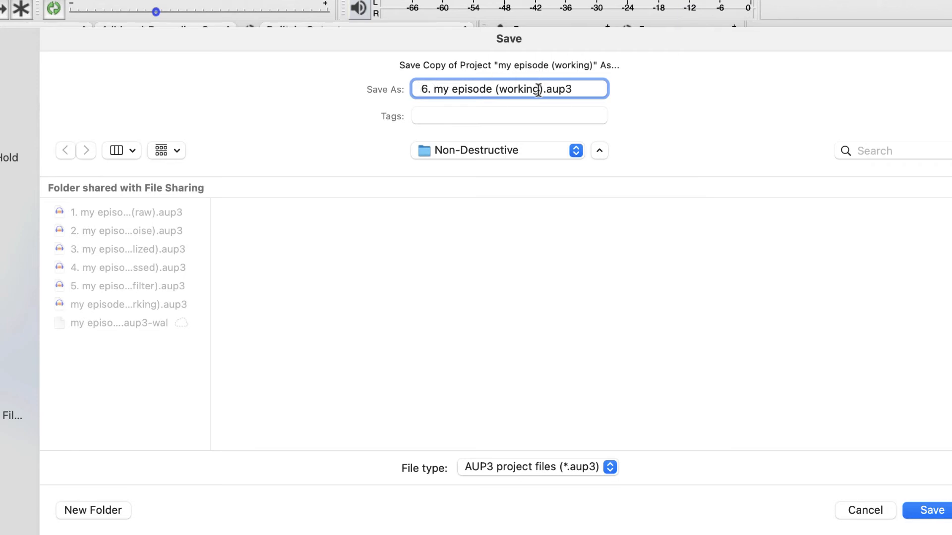
pyautogui.moveTo(539, 90); pyautogui.dragTo(500, 91)
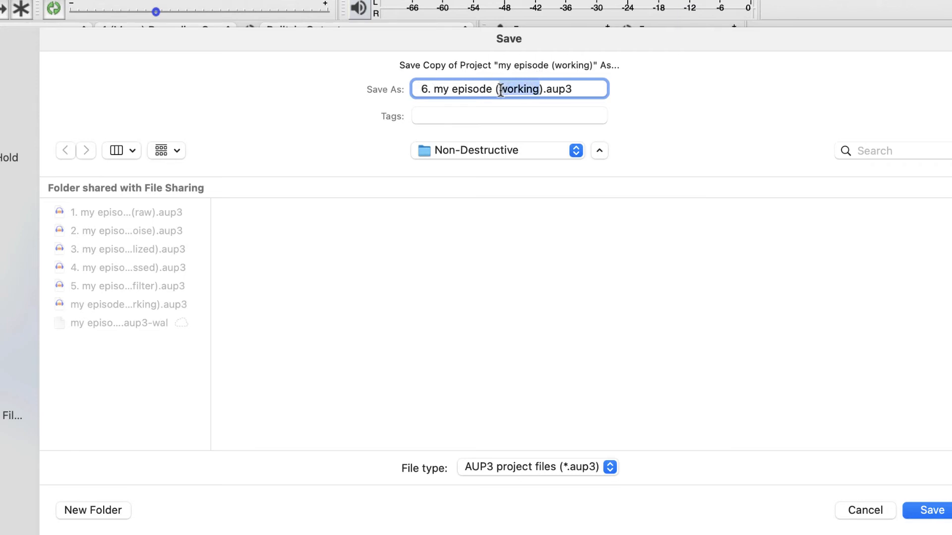
pyautogui.write('limit')
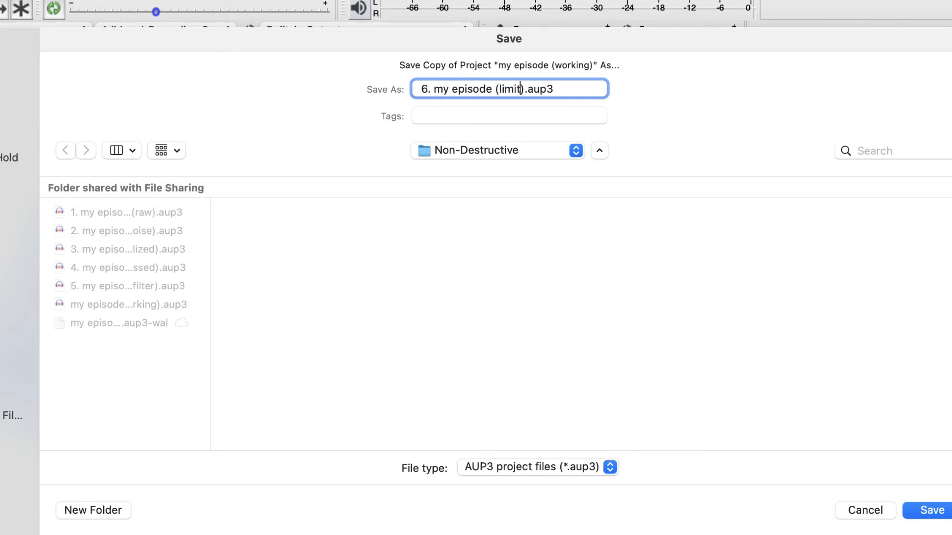
pyautogui.write('er')
pyautogui.press('Return')
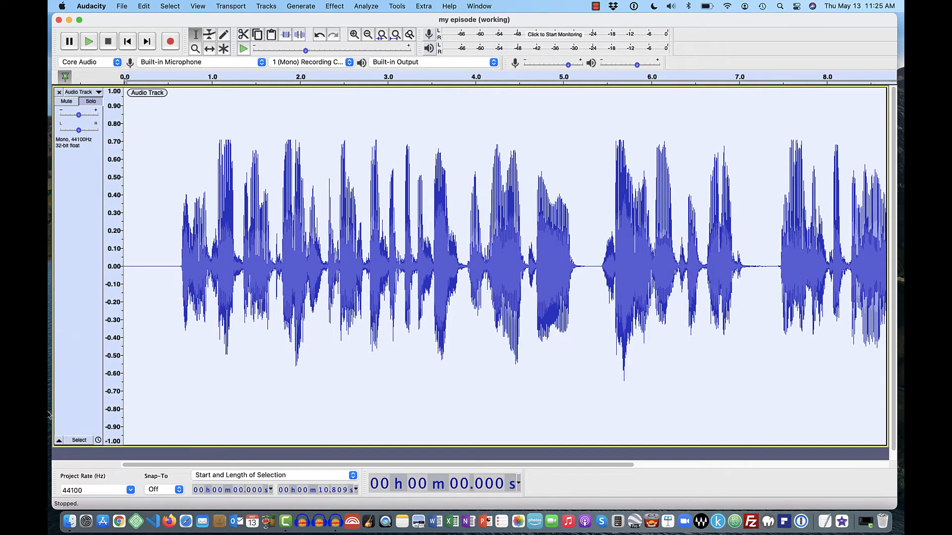
pyautogui.click(69, 521)
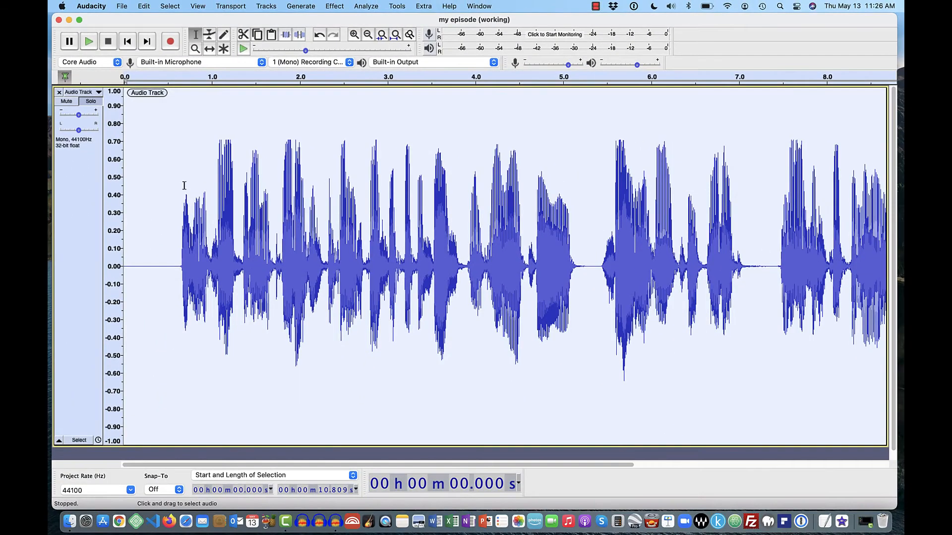
# Lower the system volume and play the processed track from about 0.6 seconds, just before the speech starts
pyautogui.click(177, 184)
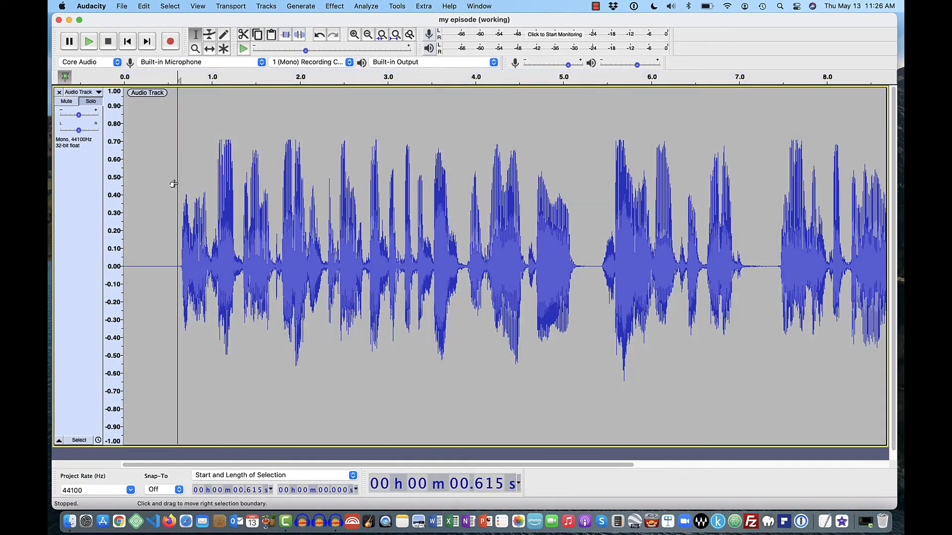
pyautogui.press('XF86AudioLowerVolume')
pyautogui.press('XF86AudioLowerVolume')
pyautogui.press('XF86AudioLowerVolume')
pyautogui.press('XF86AudioLowerVolume')
pyautogui.press('XF86AudioLowerVolume')
pyautogui.press('space')
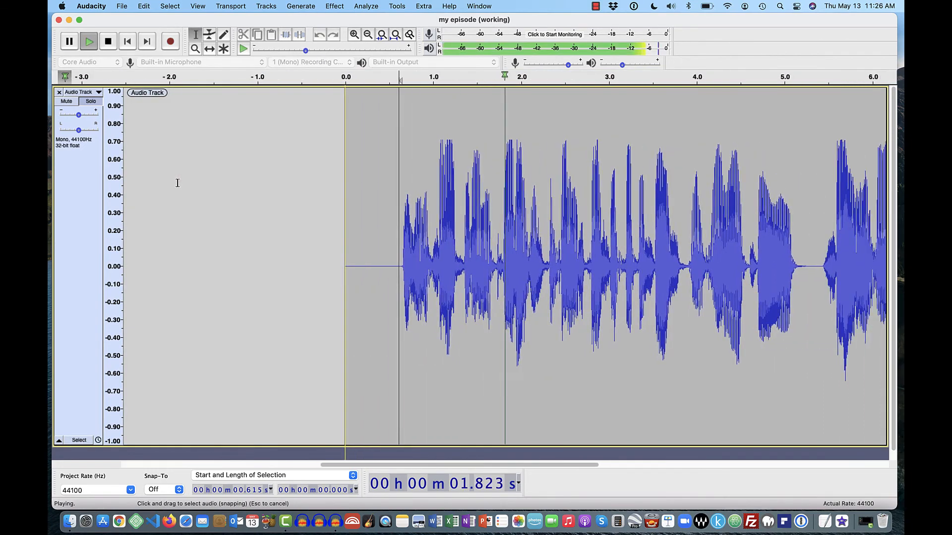